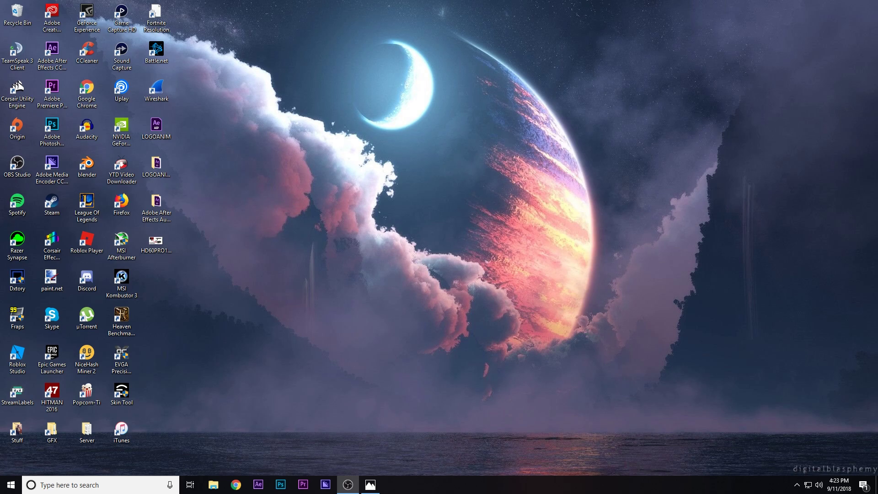
- Open the HD60PRO144HZDIAGRAM.png wiring diagram from the desktop in Photos
double_click(164, 240)
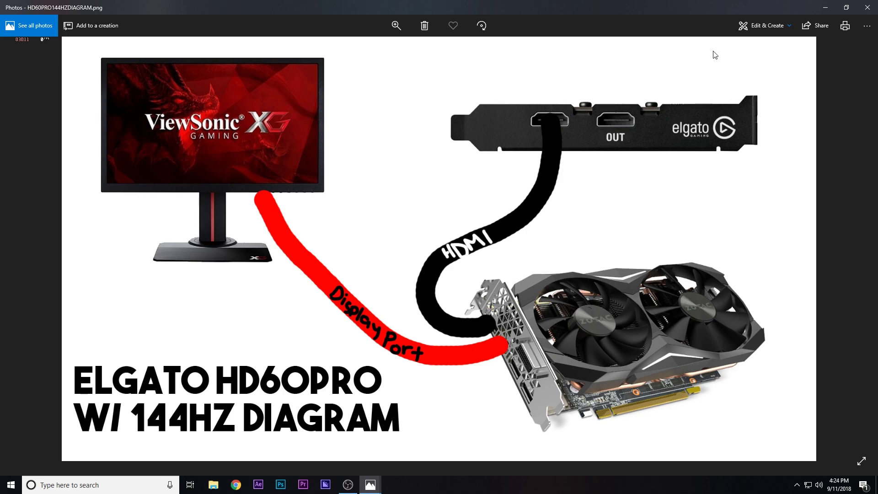
- Minimize the diagram and open NVIDIA Control Panel's Manage 3D settings from the desktop menu
click(826, 8)
right_click(354, 172)
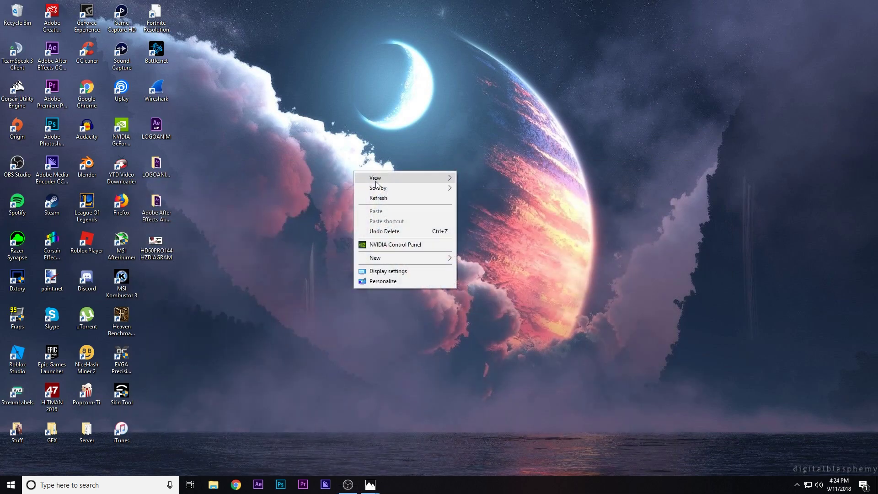
click(403, 244)
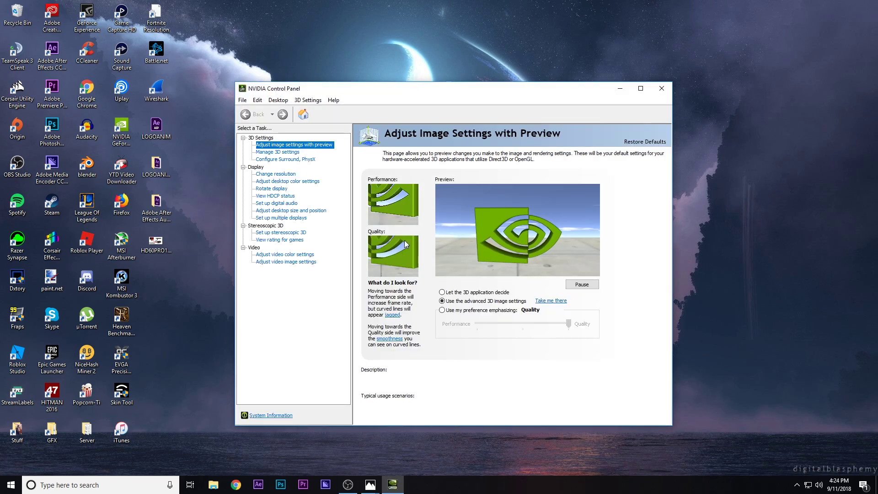
click(275, 152)
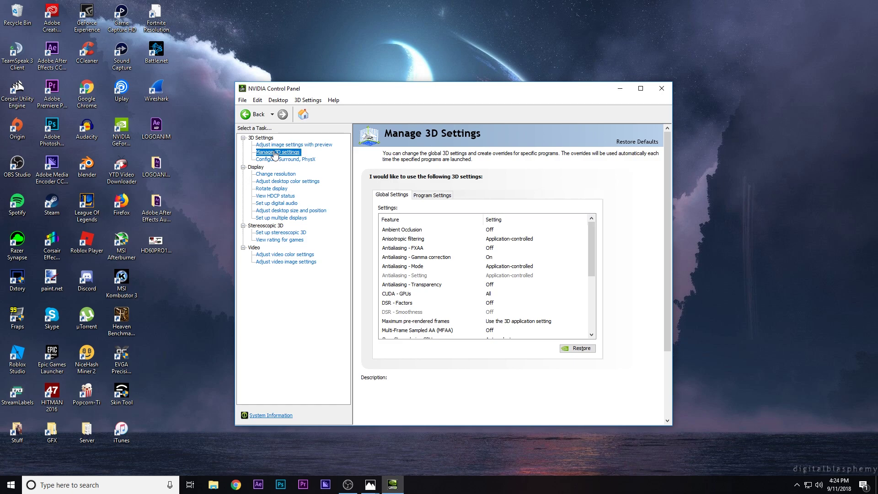
- Confirm DSR - Factors stays Off, then go to Set up multiple displays
mouse_move(392, 306)
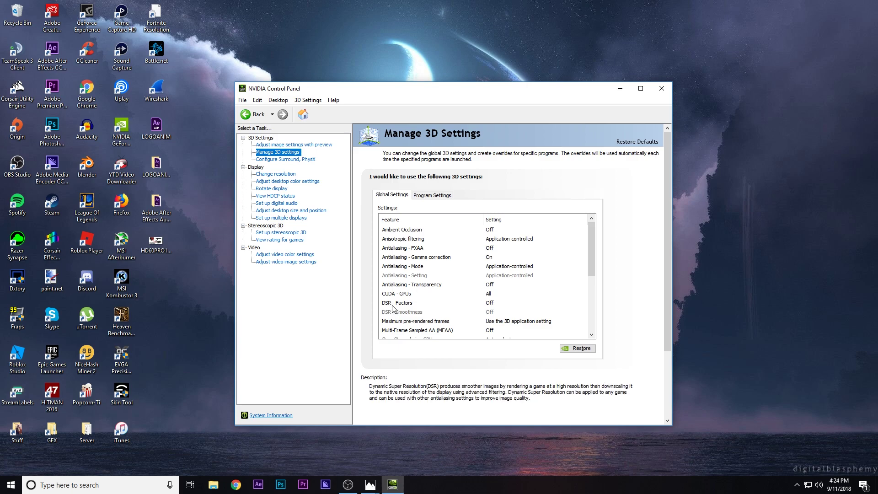
click(508, 303)
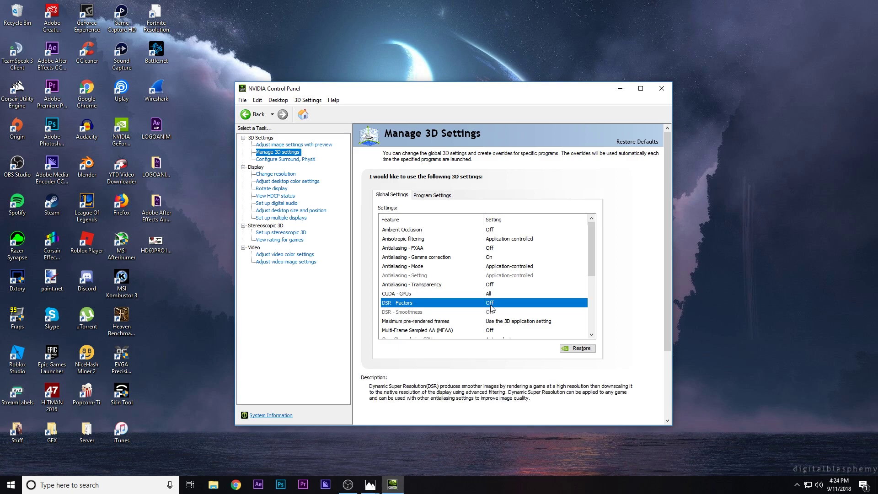
click(510, 303)
drag(613, 327, 612, 342)
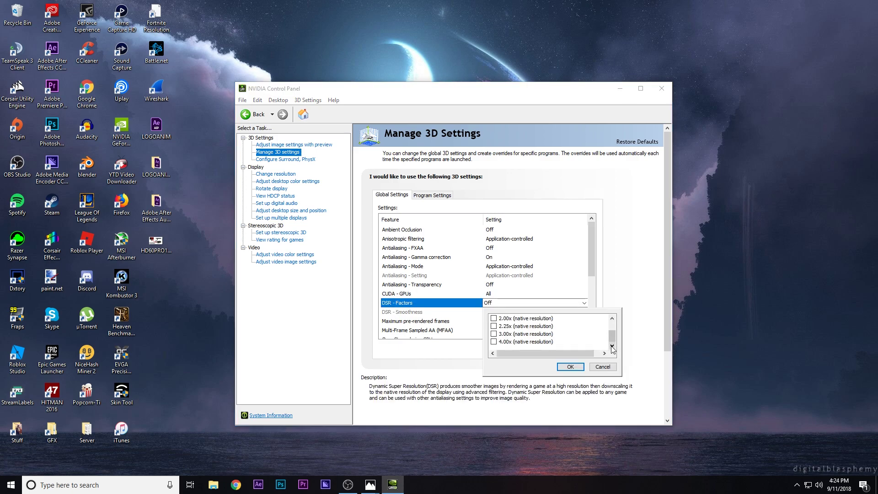
click(603, 367)
click(581, 303)
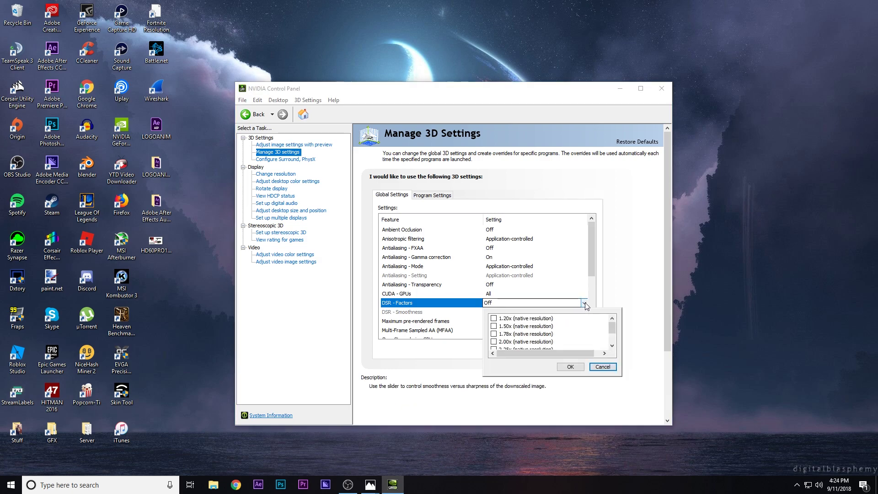
click(608, 368)
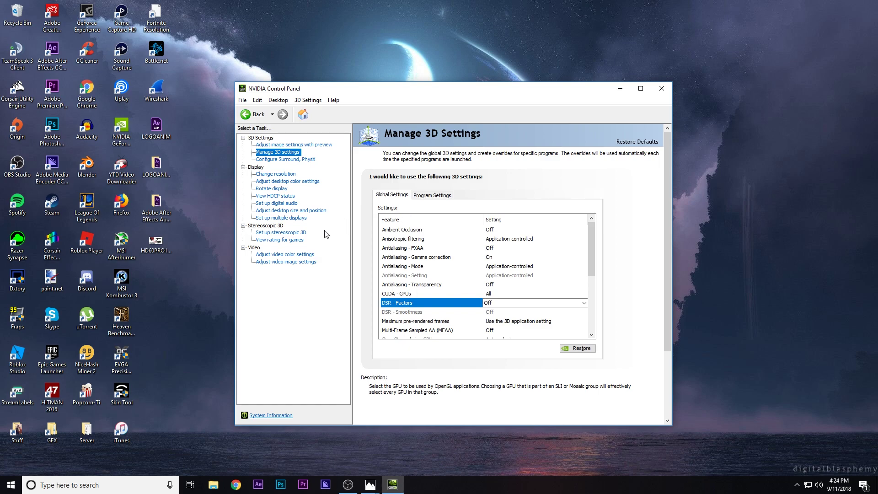
click(299, 220)
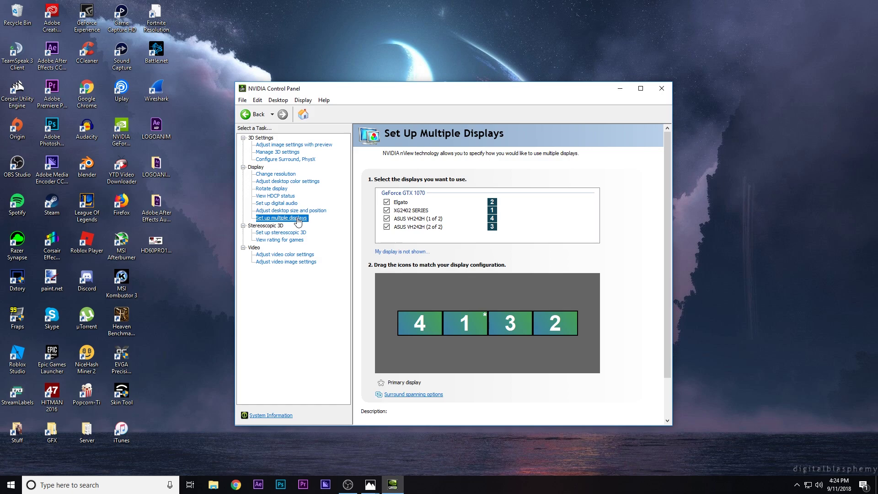
- Clone display 1 (XG2402 SERIES) with display 2 (Elgato) in the layout
click(347, 485)
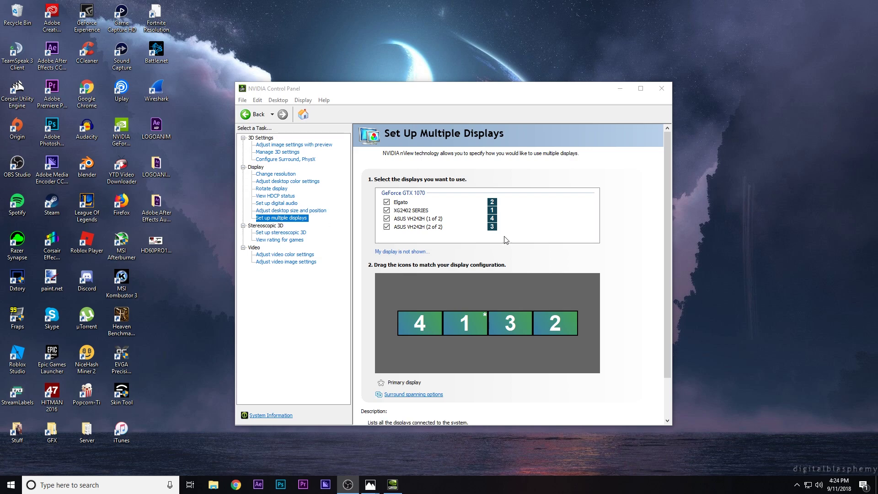
click(471, 320)
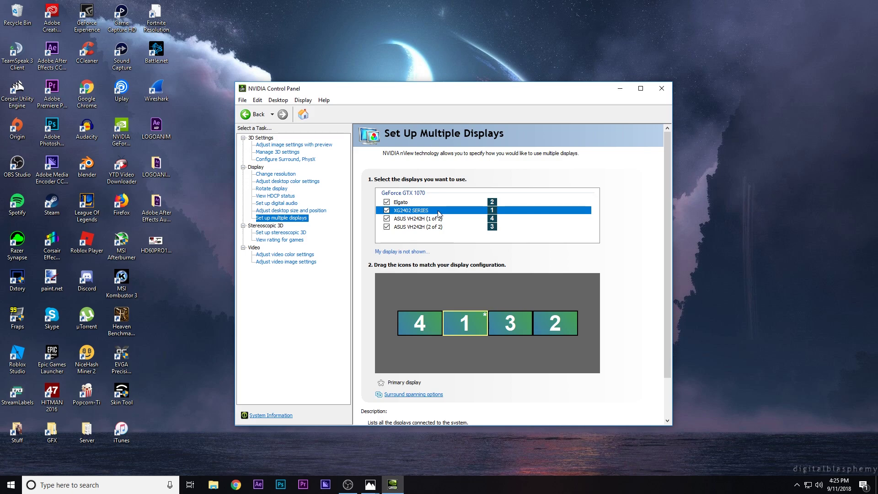
right_click(463, 322)
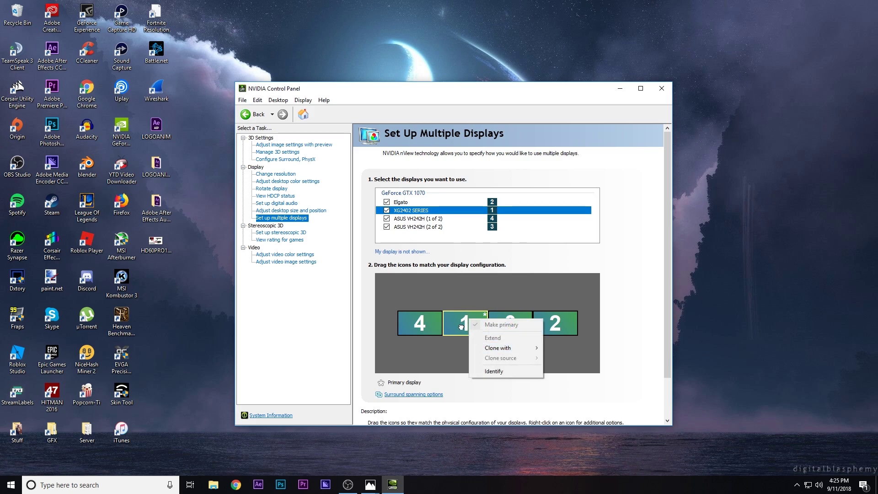
mouse_move(503, 351)
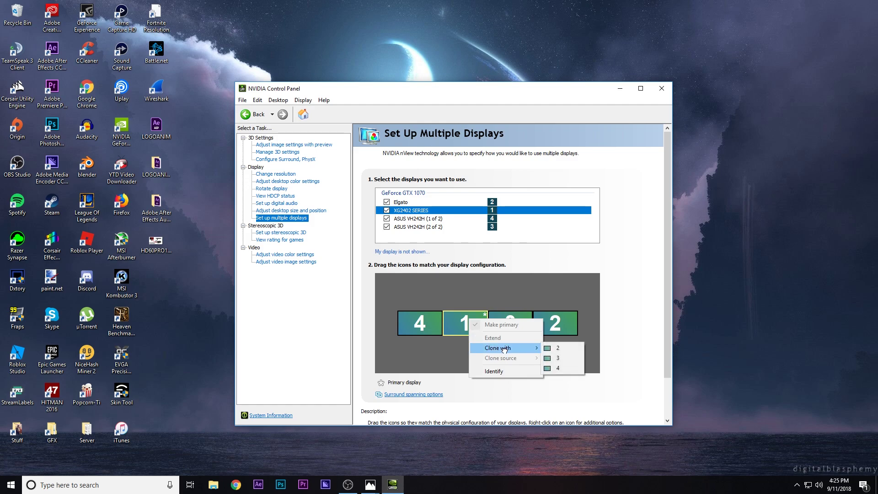
click(558, 349)
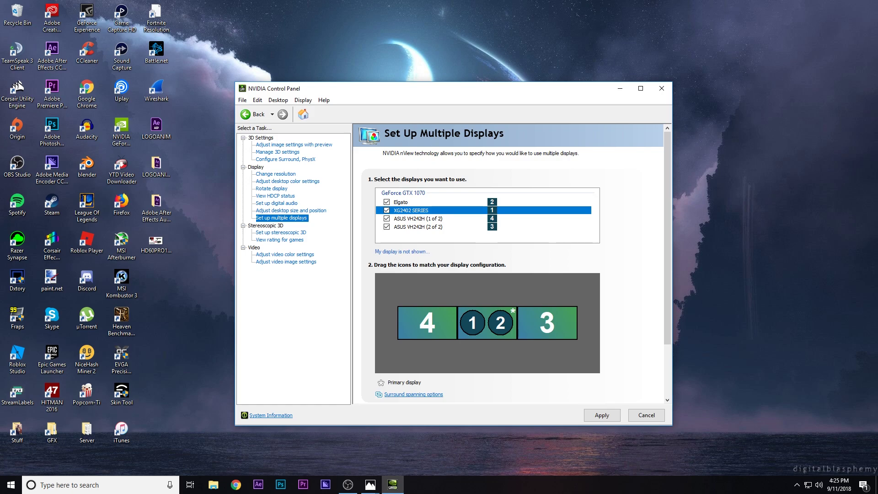
- Apply the display 1 and 2 clone pairing and answer Yes to keep it
click(348, 484)
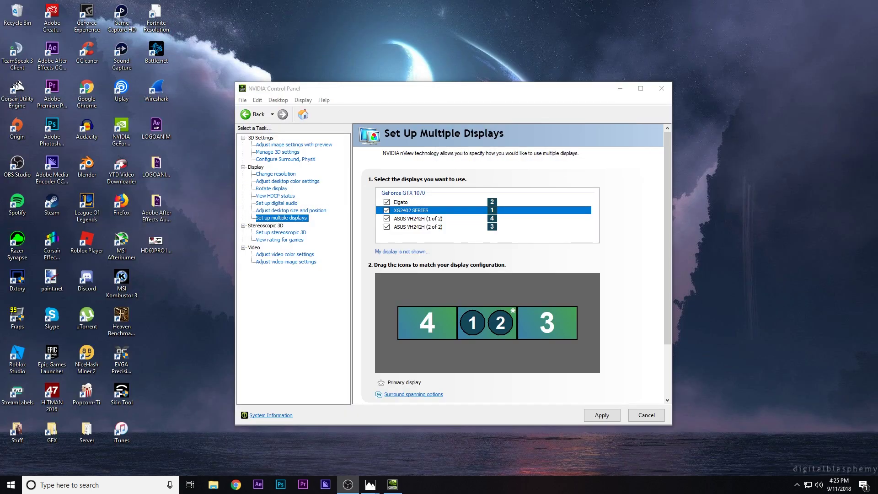
click(602, 416)
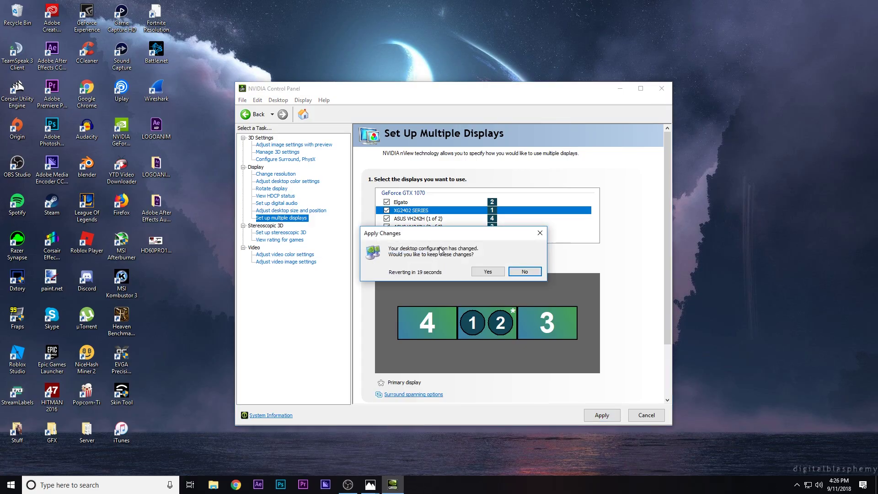
click(481, 270)
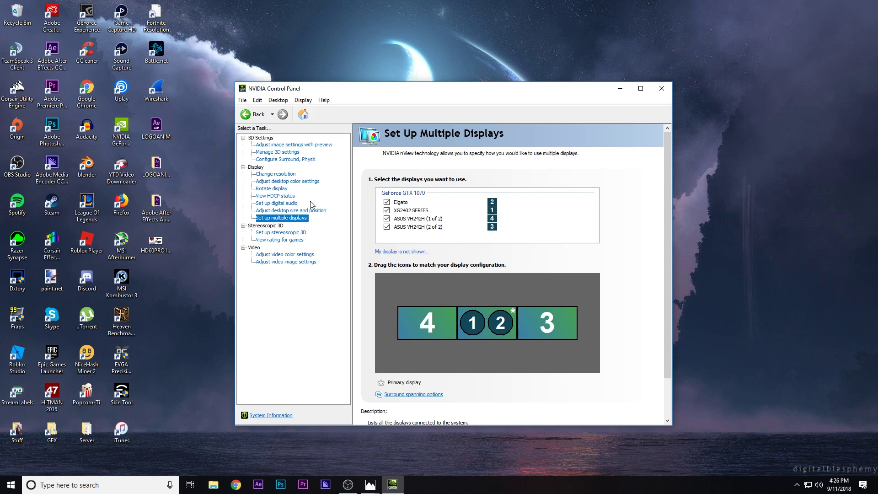
- Verify XG2402 SERIES uses Full-screen scaling at 144Hz, then view the Elgato's scaling settings
click(272, 210)
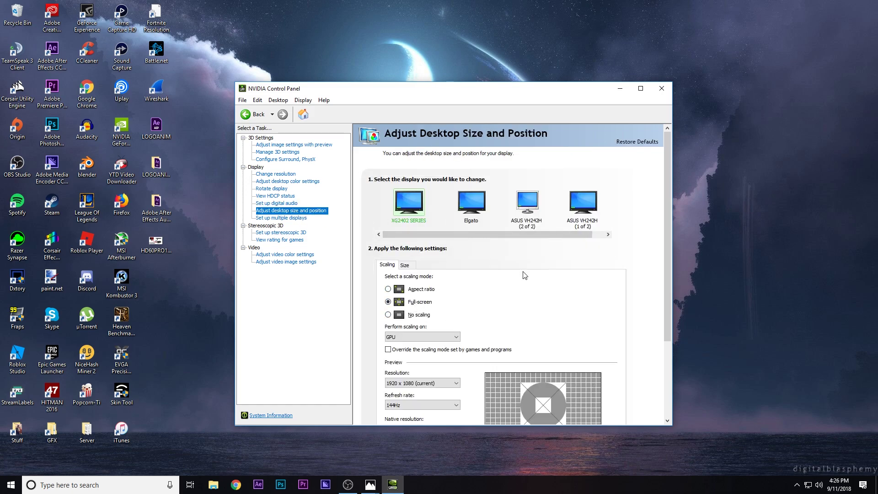
scroll(663, 257, down, 3)
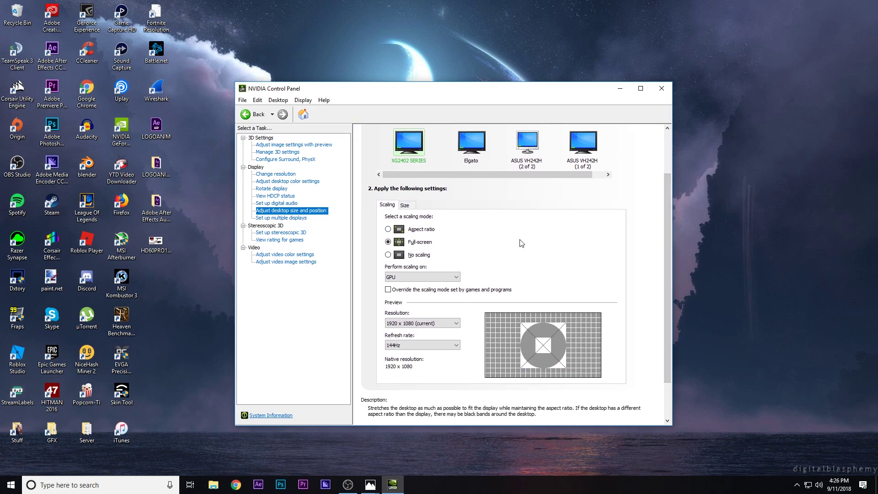
mouse_move(447, 248)
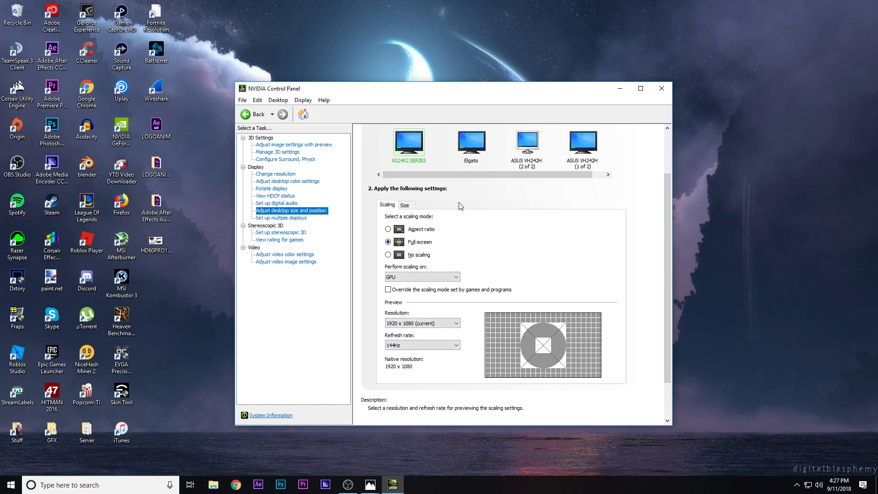
click(470, 142)
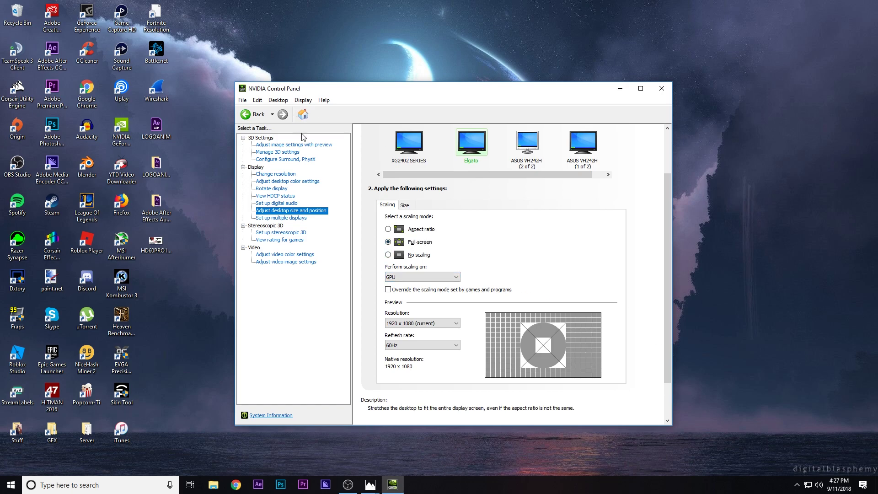
- Under Change resolution, enable the custom 1440 x 1080 at 144Hz mode for XG2402 SERIES
click(287, 175)
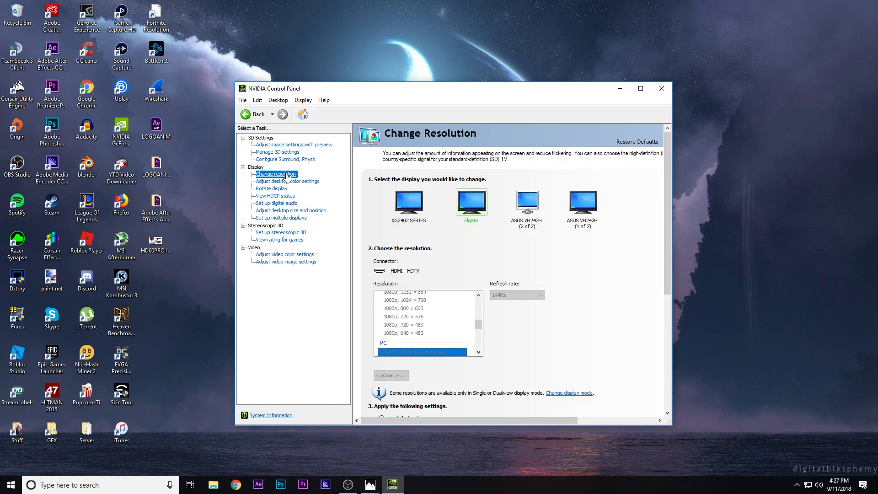
click(426, 196)
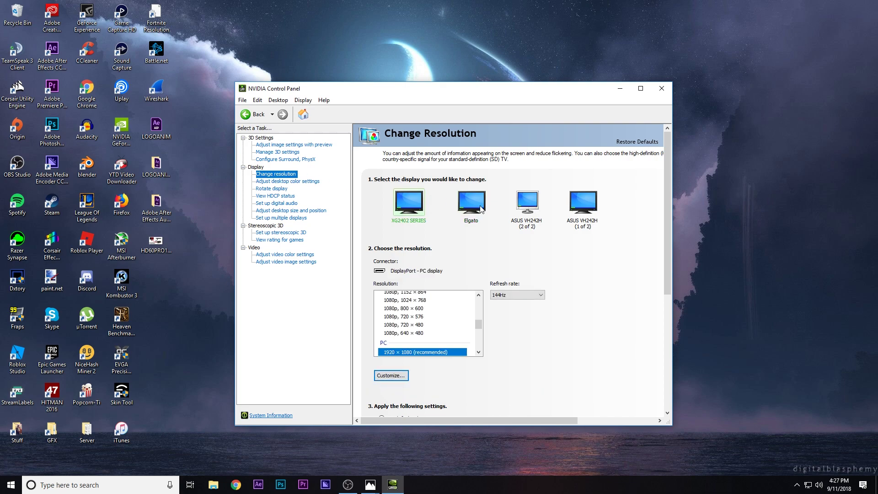
click(480, 206)
click(412, 201)
click(463, 199)
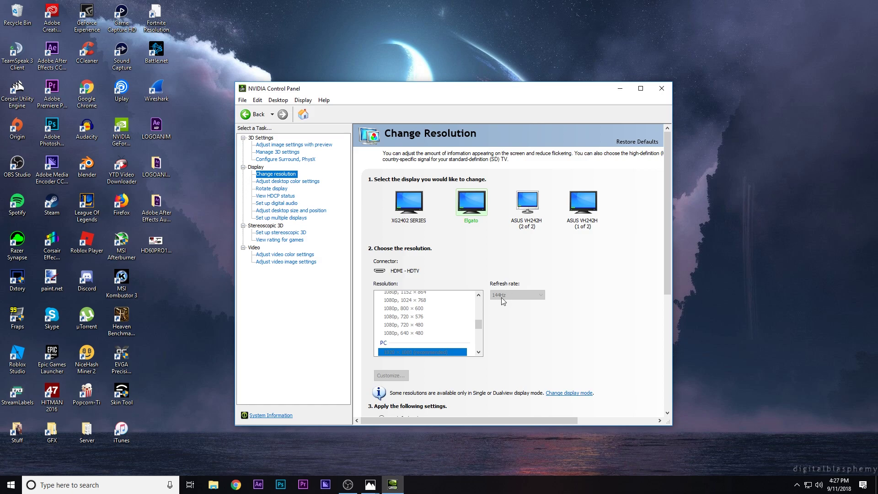
click(418, 204)
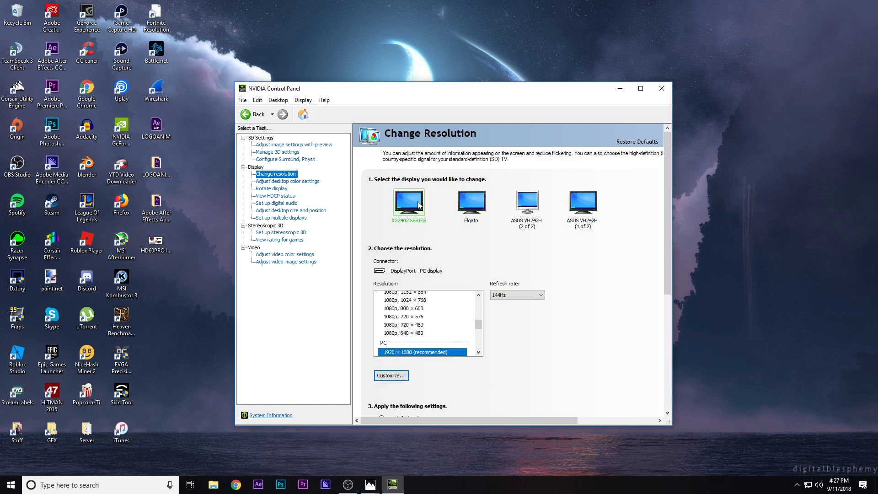
scroll(478, 323, down, 2)
scroll(479, 323, up, 6)
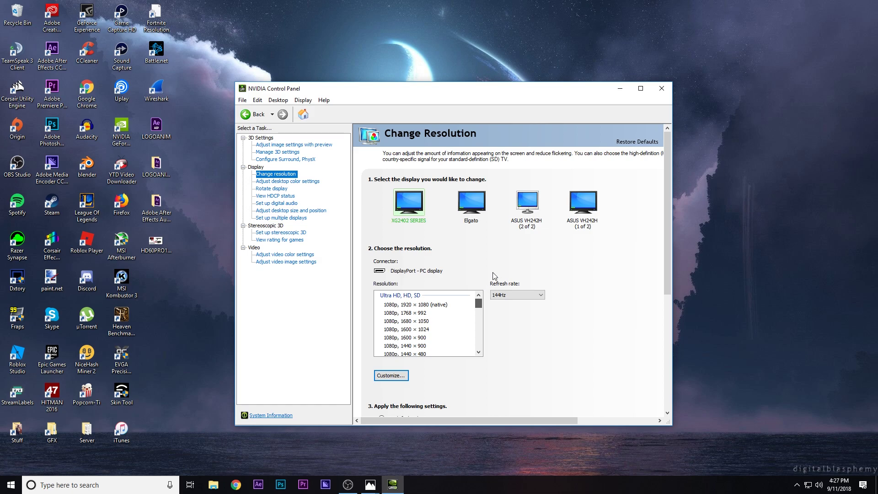
scroll(458, 329, down, 3)
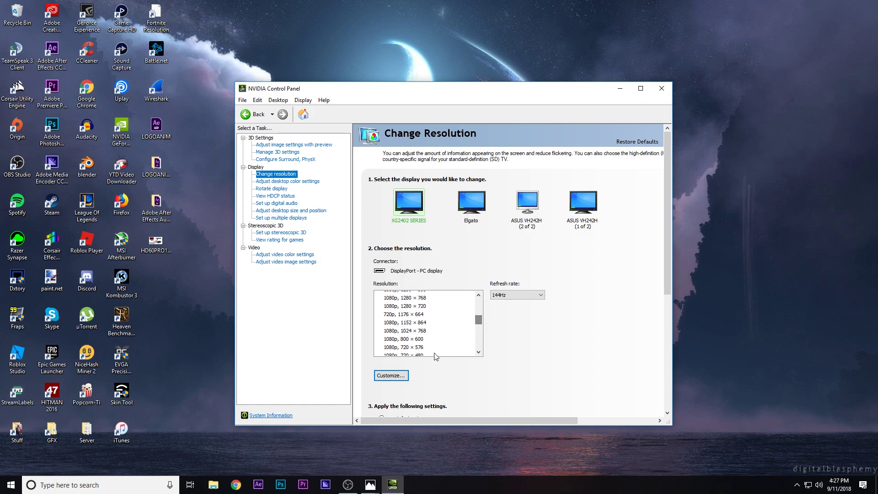
click(391, 376)
click(376, 256)
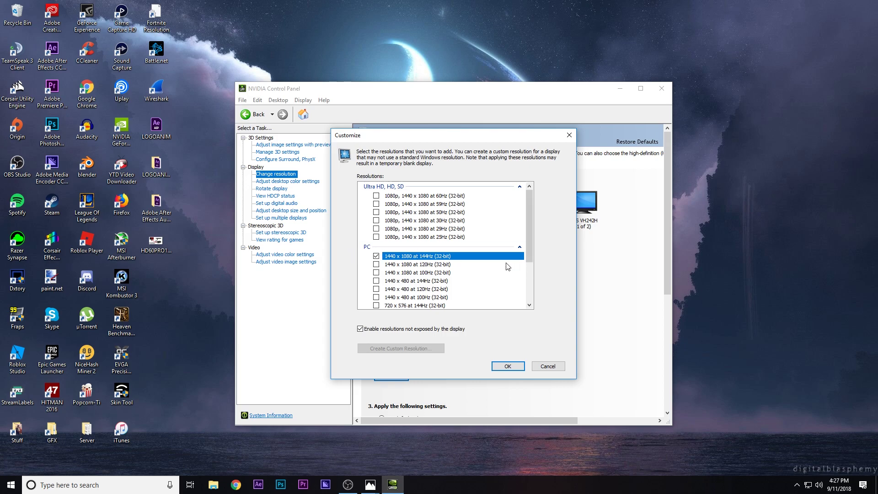
click(508, 366)
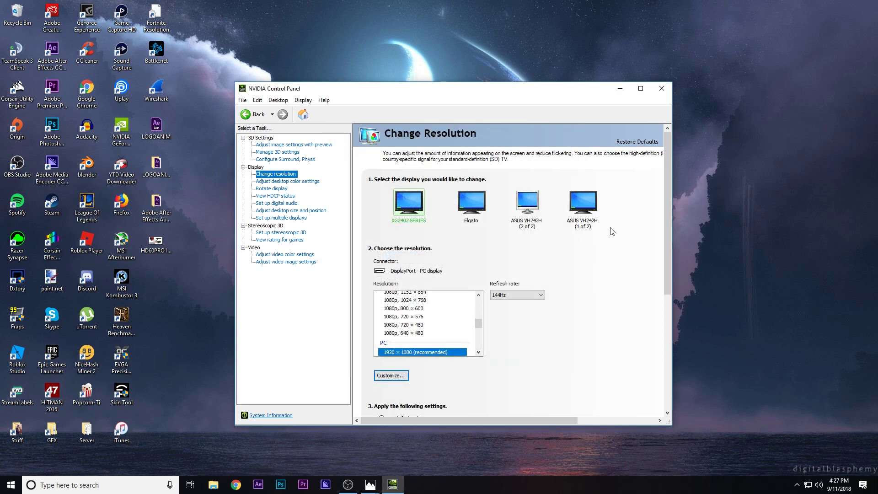
- Close the NVIDIA Control Panel window
click(662, 88)
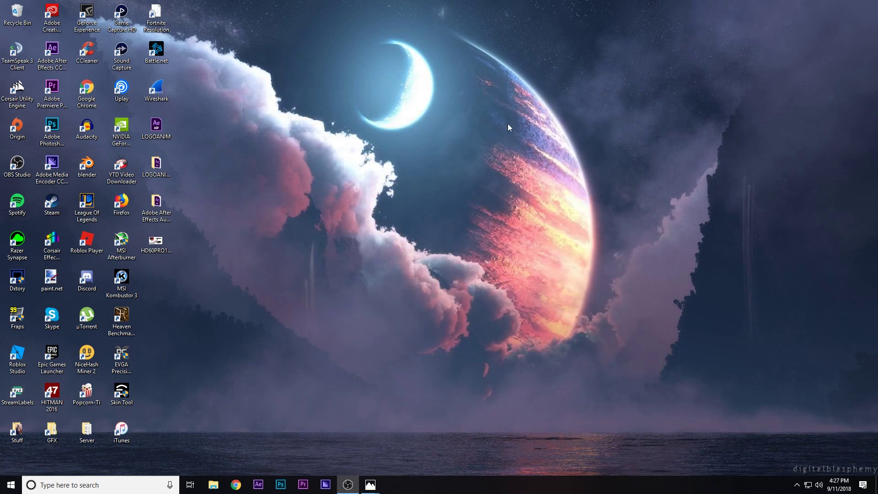